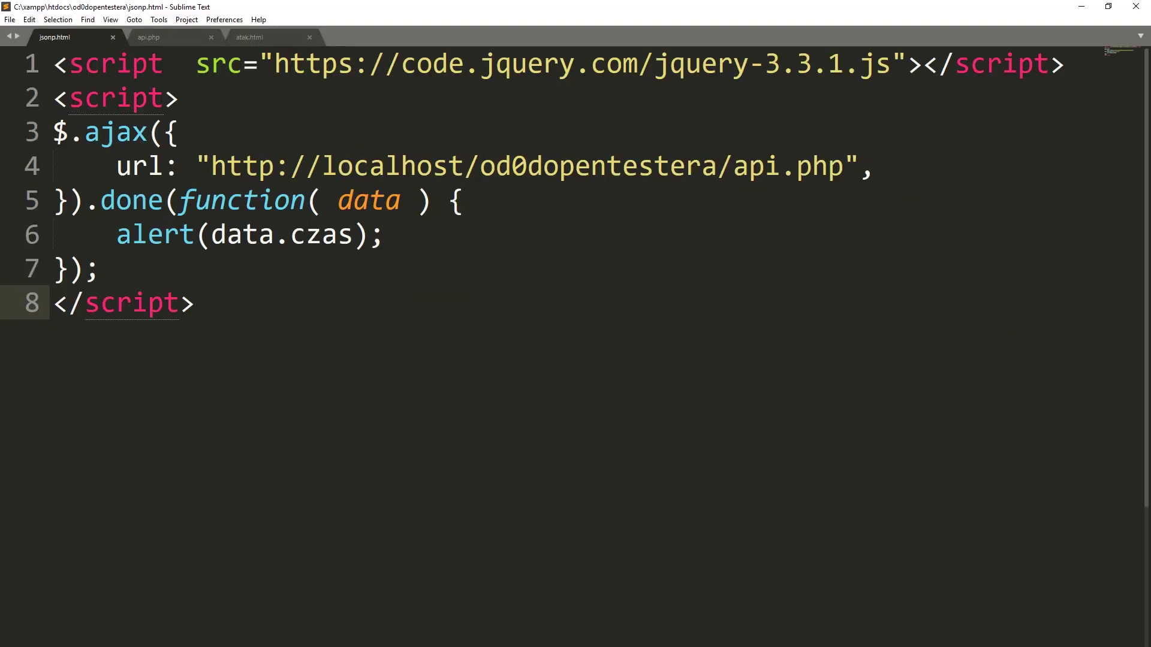
Step: Change the request host from localhost to another_domain.example, save, and check the browser's cross-origin error
double_click(401, 167)
type("anoth")
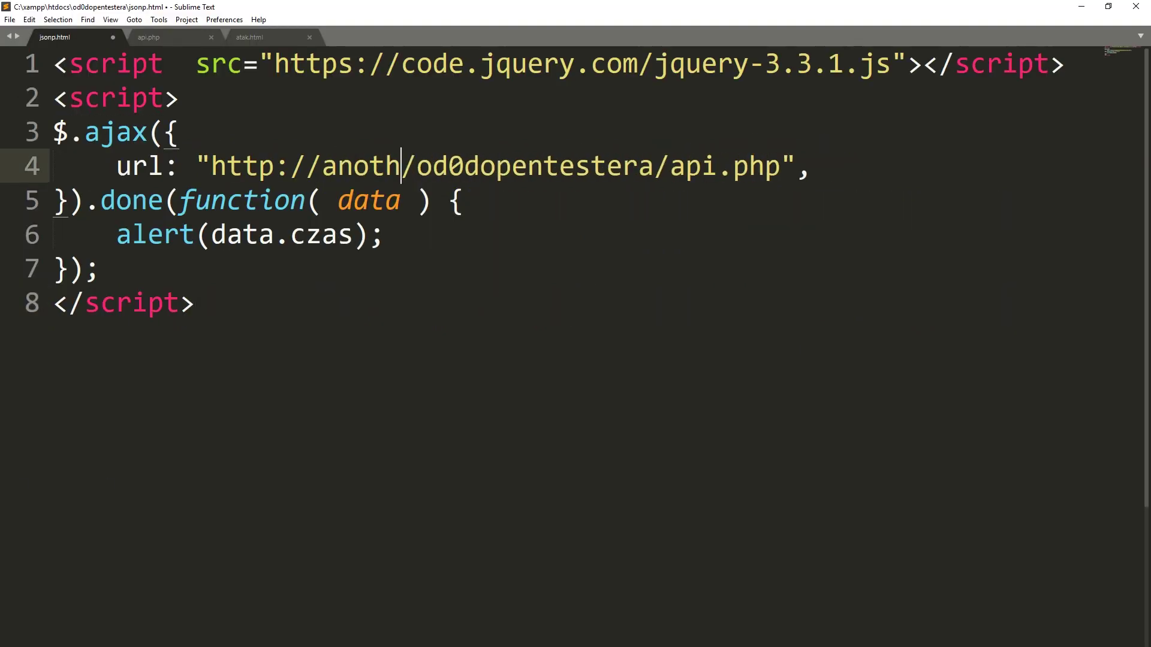
type("er_domain.exam")
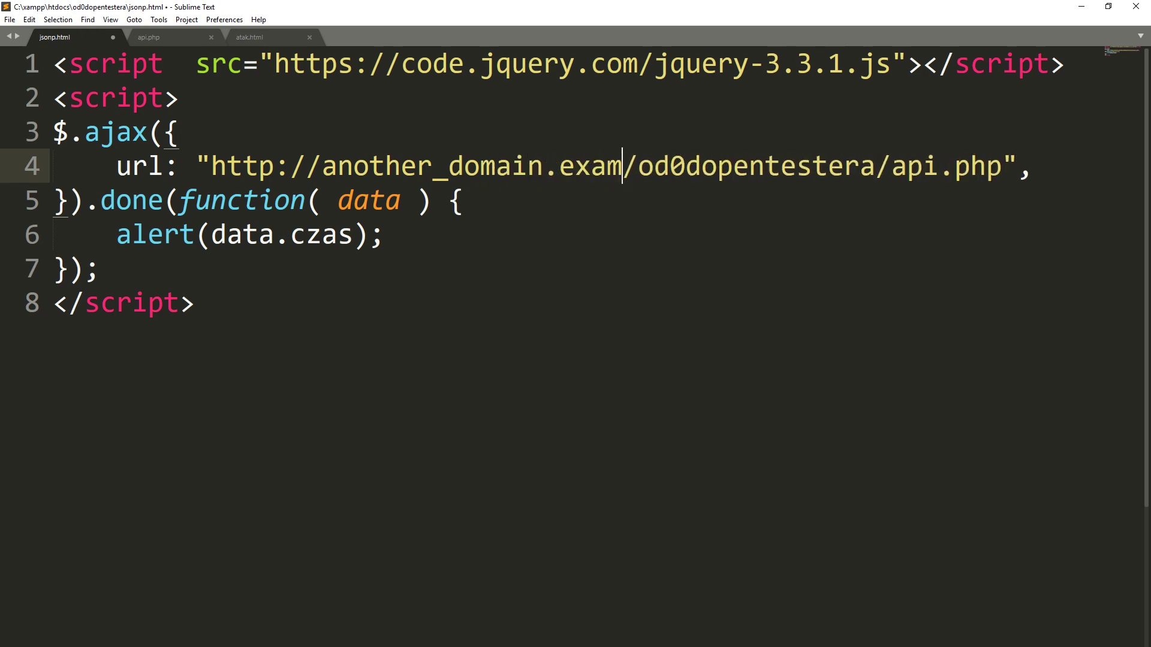
type("ple")
key("ctrl+s")
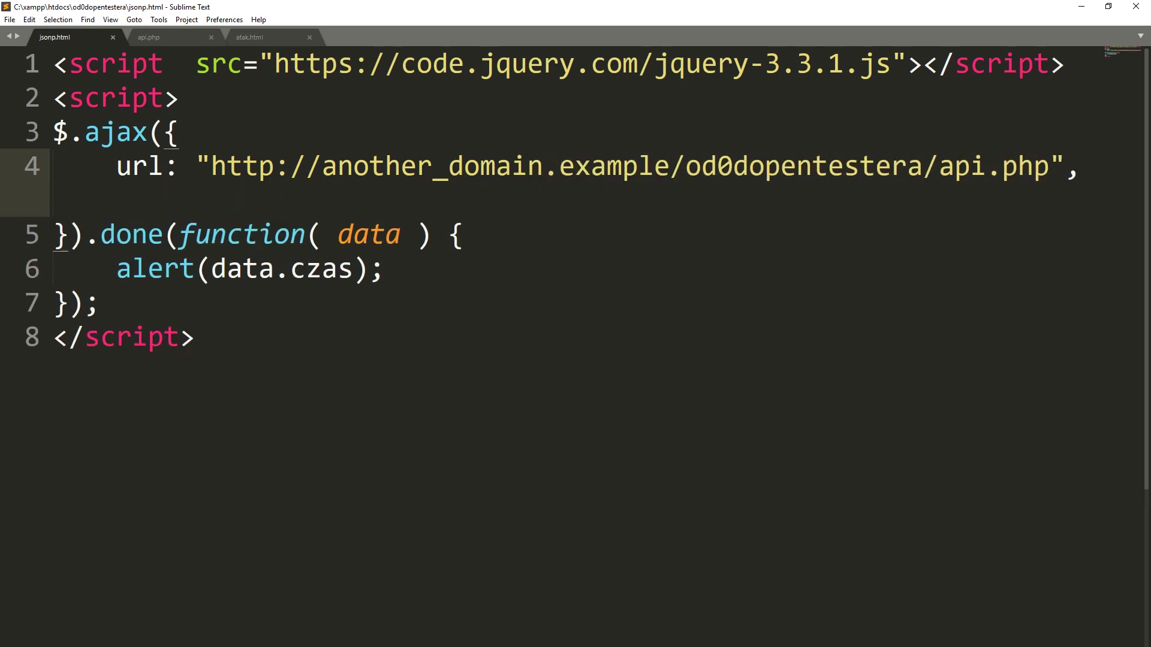
key("alt+Tab")
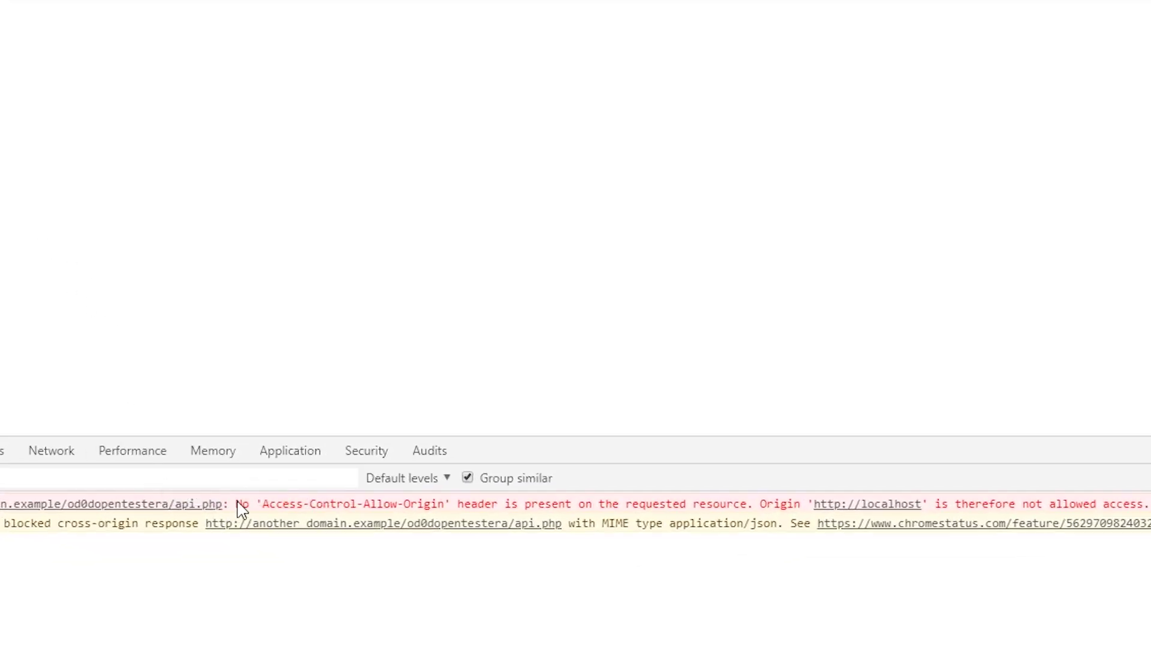
Step: Replace the AJAX block with a test(dane) function that alerts dane.czas
left_click_drag(237, 504, 1148, 504)
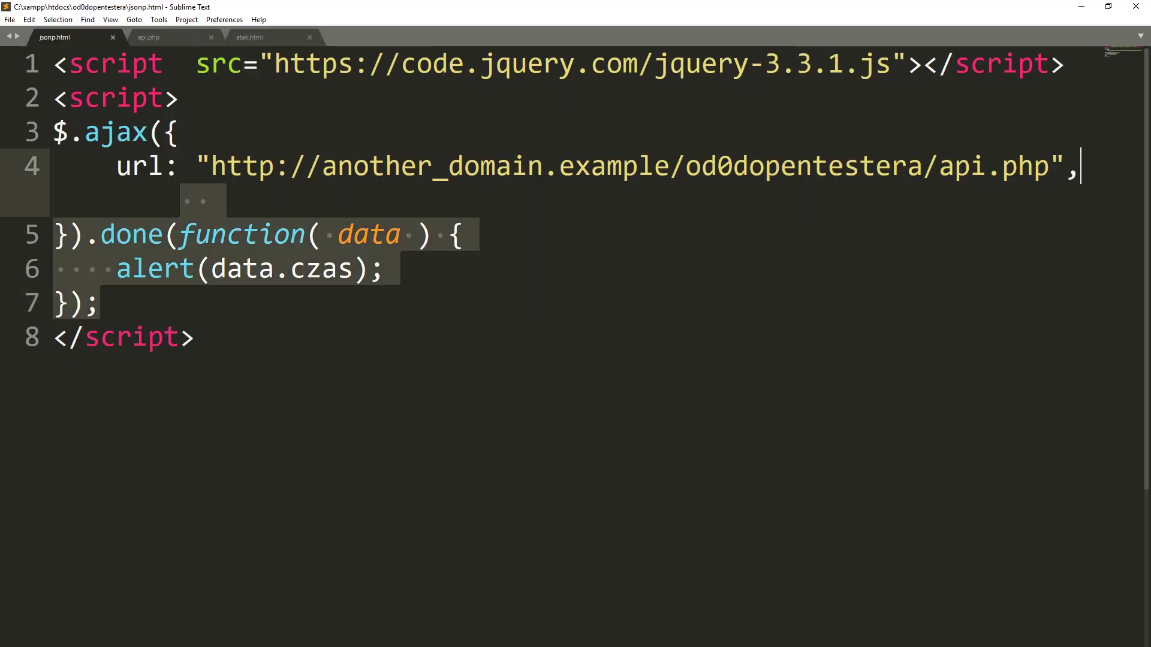
type("function")
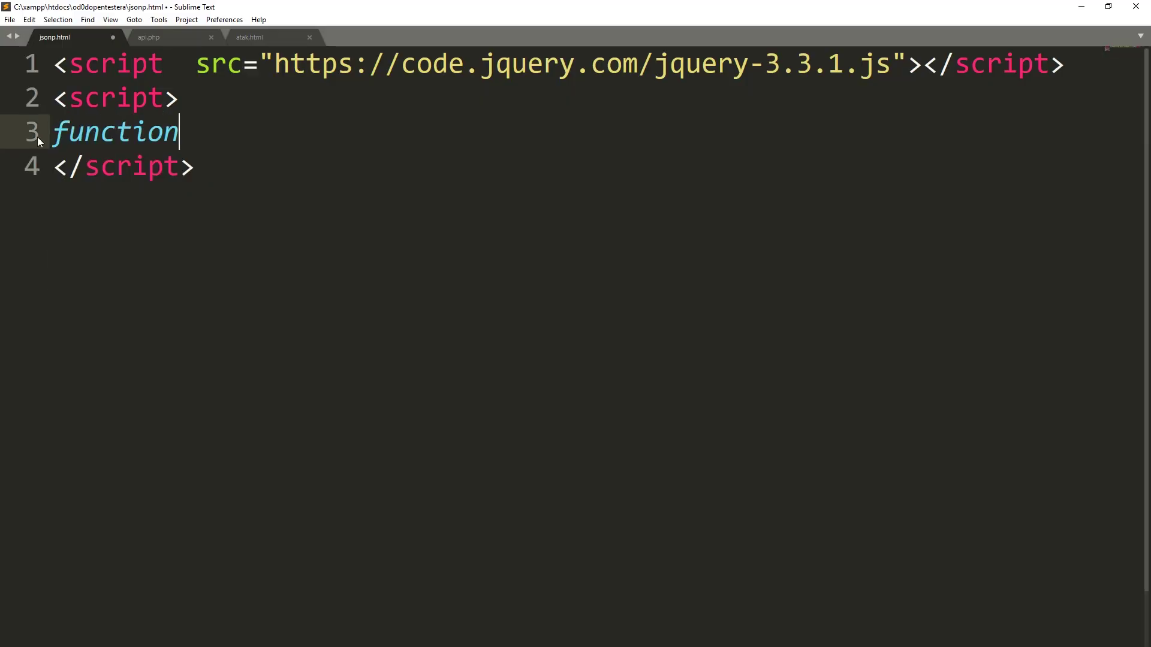
type(" test(da")
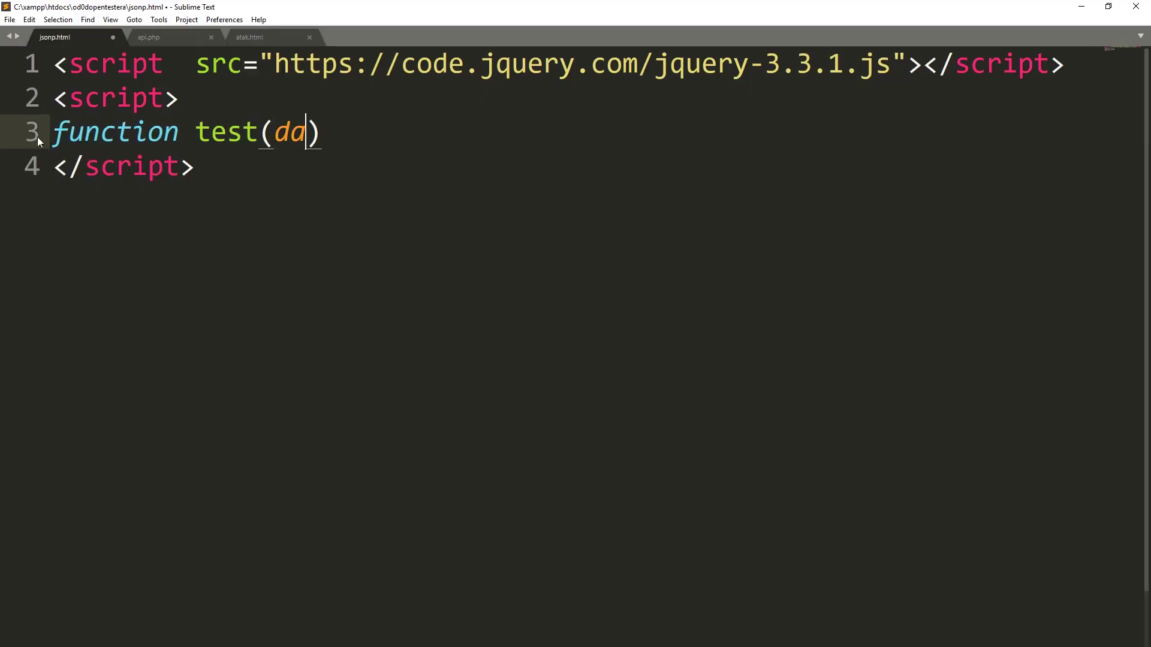
type("te")
key("BackSpace")
key("BackSpace")
type("ne) ")
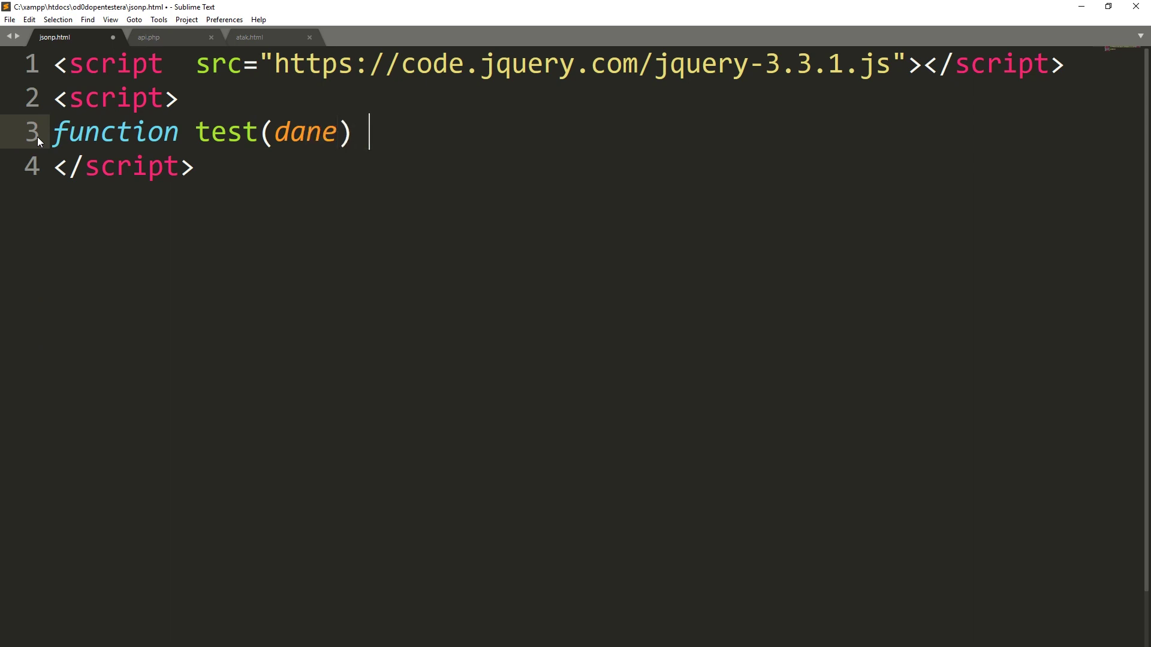
type("{")
key("Return")
type("alert(d")
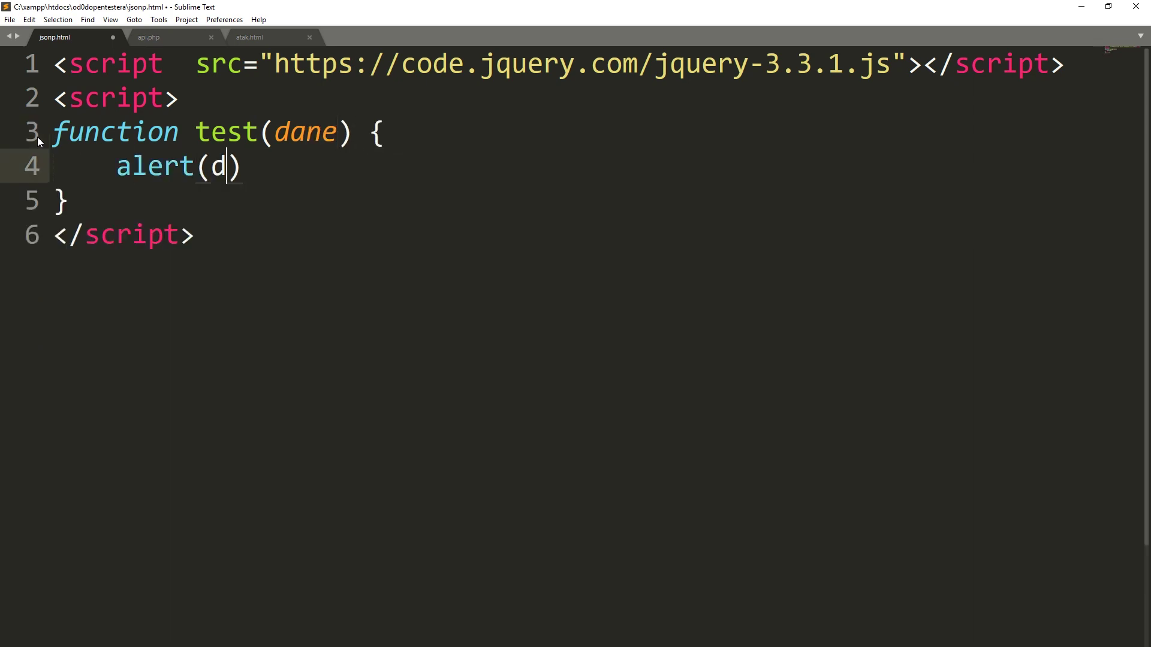
type("ane.czas);")
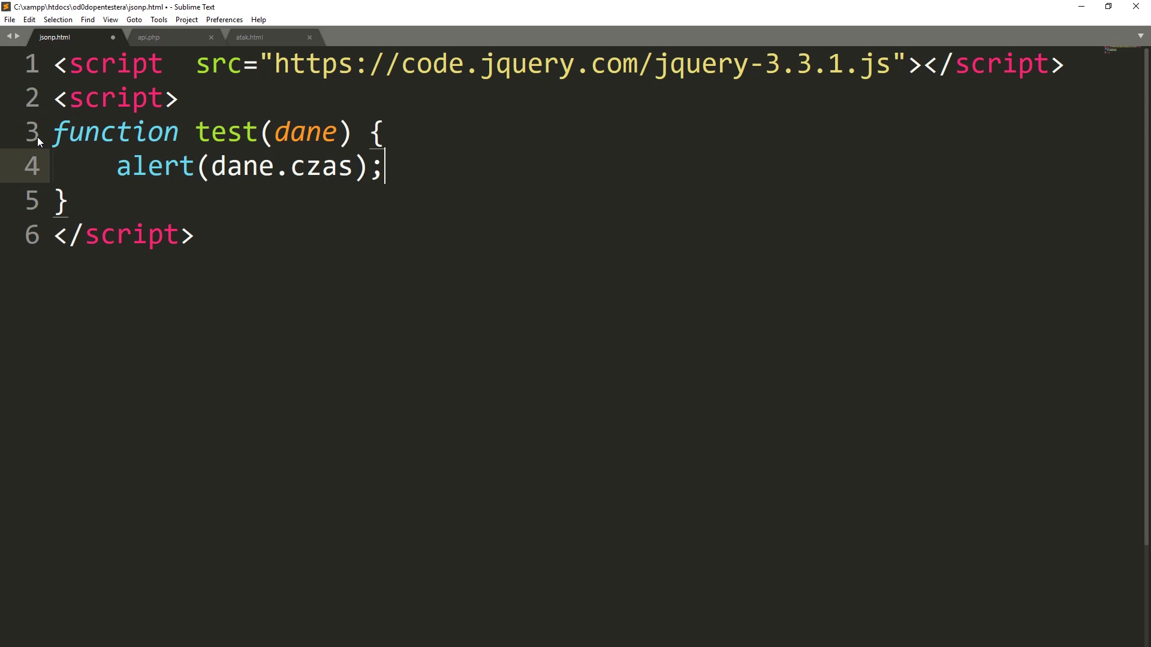
Step: Add a script tag loading the pasted api.php address with ?callback=test, and save jsonp.html
key("ctrl+End")
key("Return")
type("<scri")
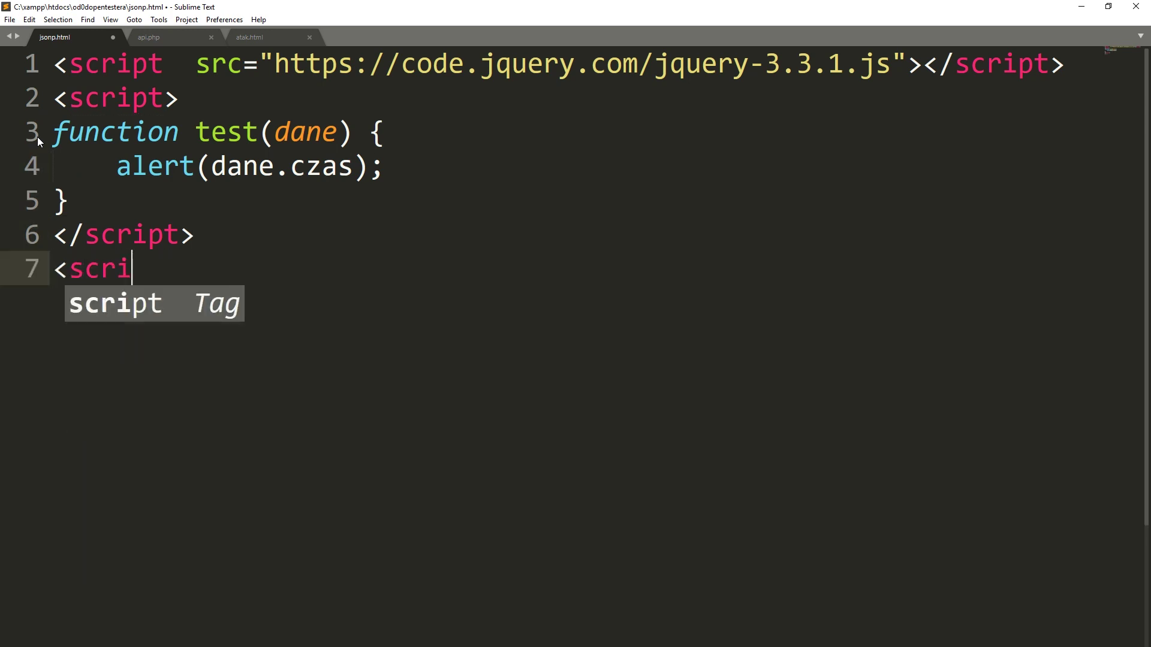
type("pt src=\"")
type("http://another_domain.example/od0dopentestera/api.php")
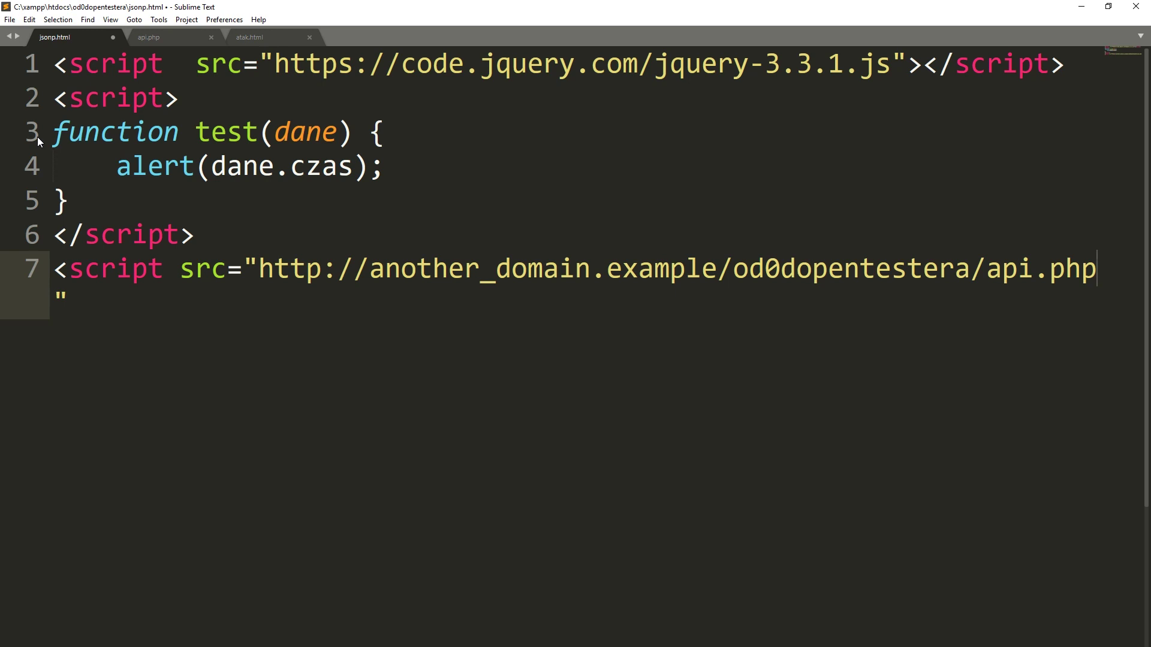
type("?callback")
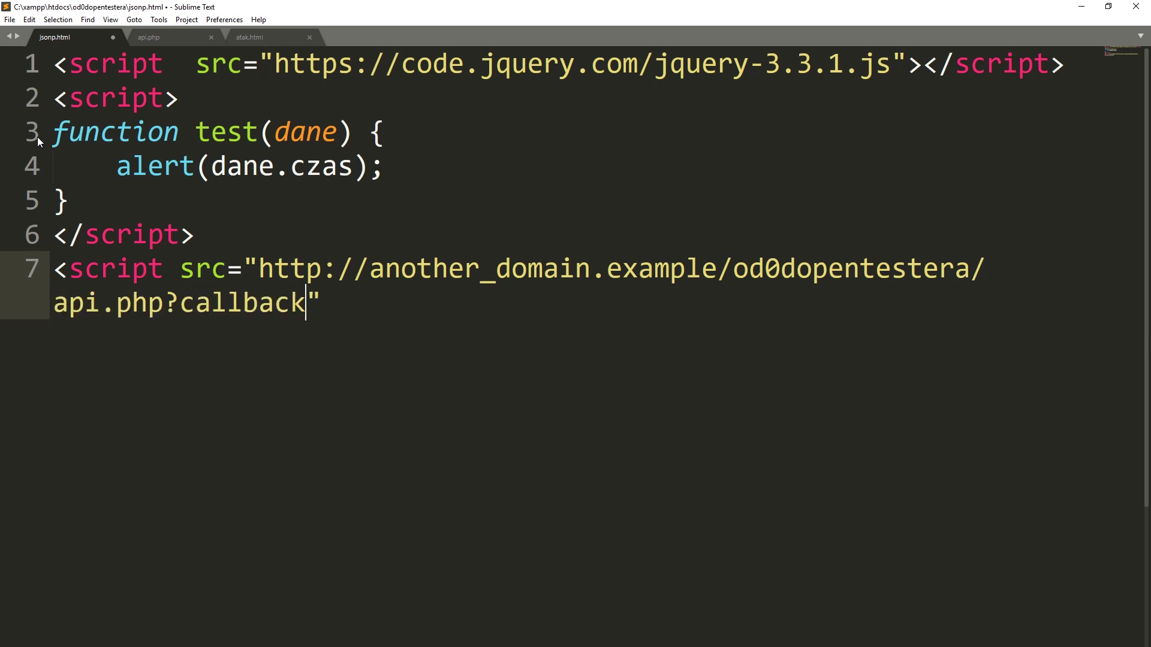
type("=test\">")
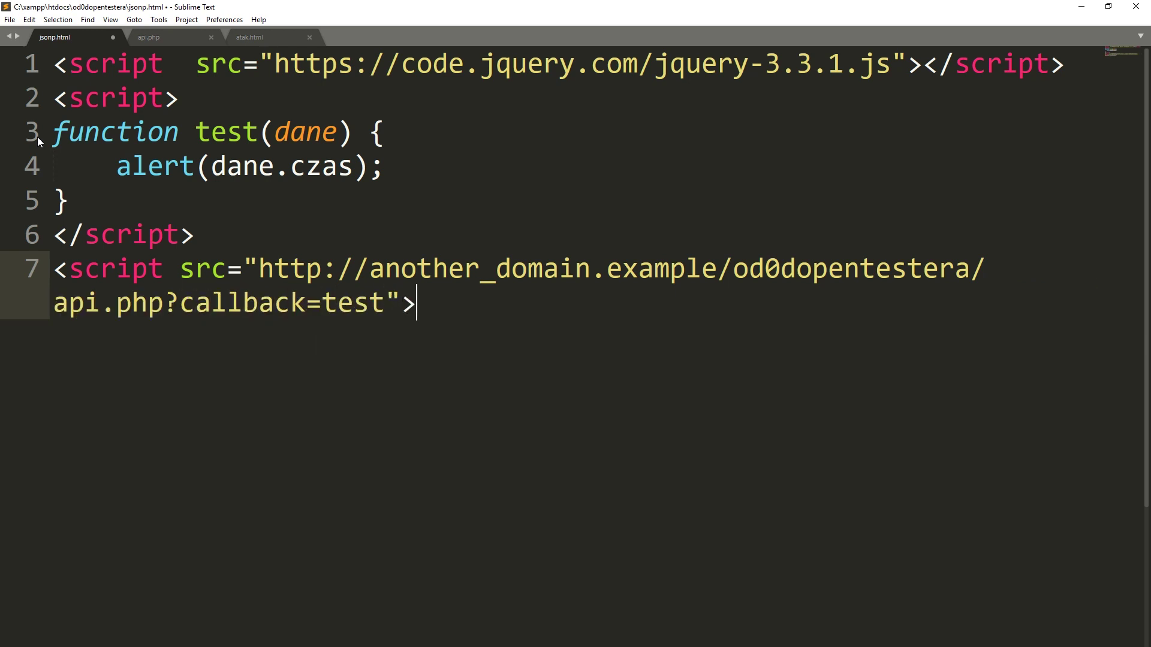
type("</script>")
key("ctrl+s")
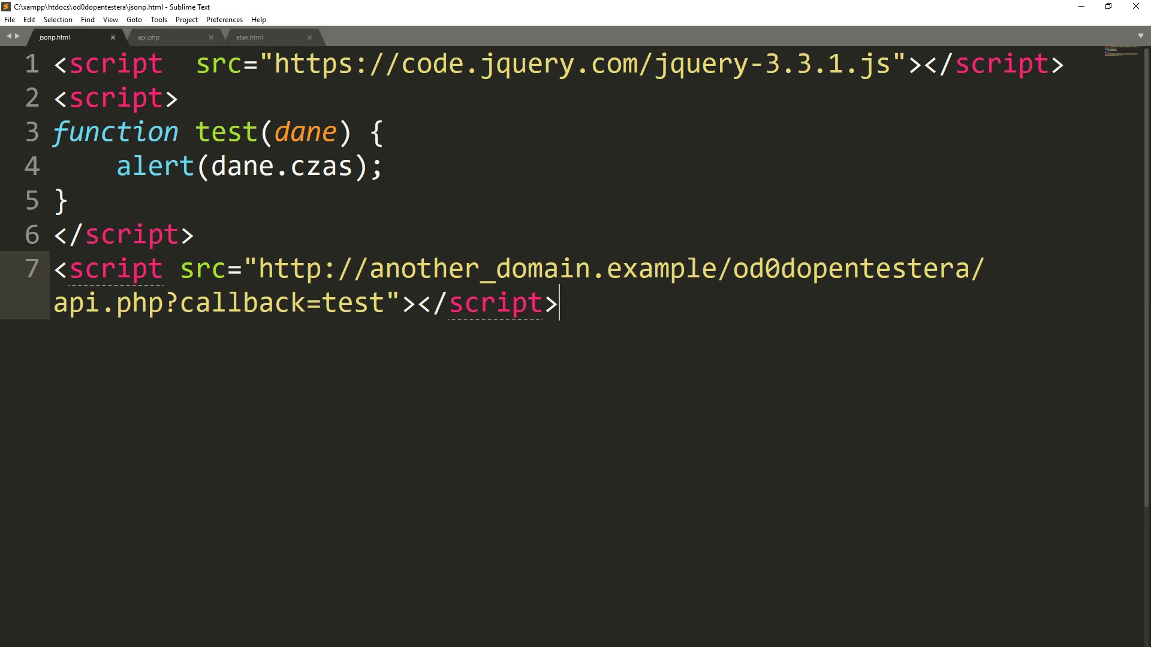
left_click(149, 38)
Step: Add $callback = $_GET['callback']; on a new line above the echo
left_click(132, 234)
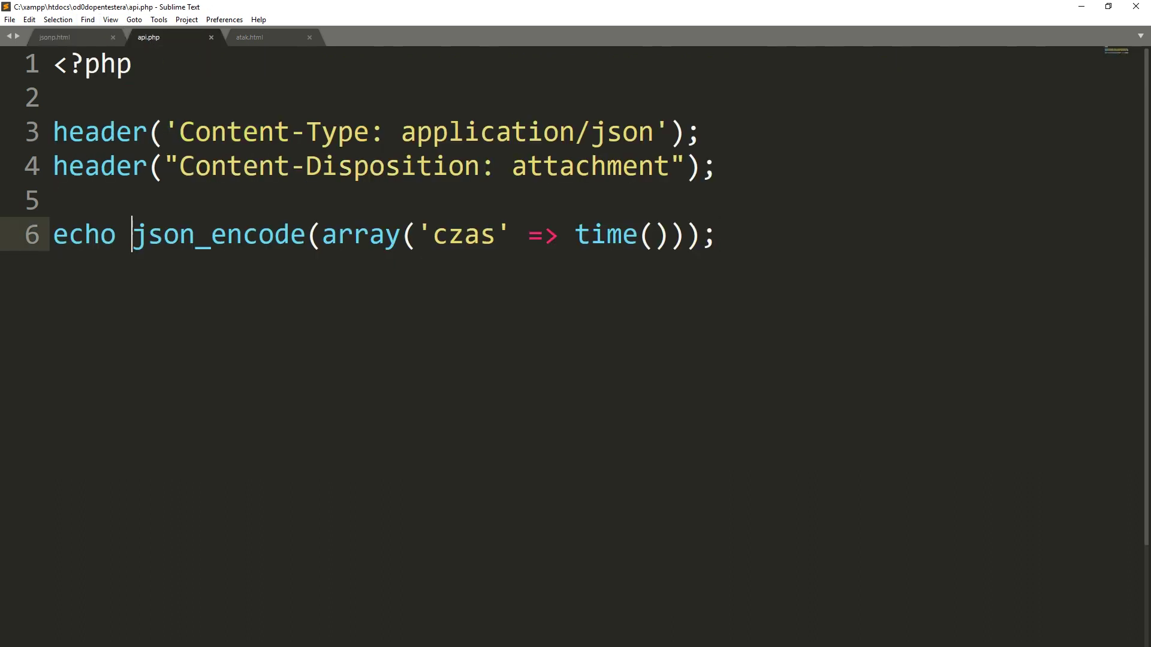
key("Up")
key("Return")
type("$call")
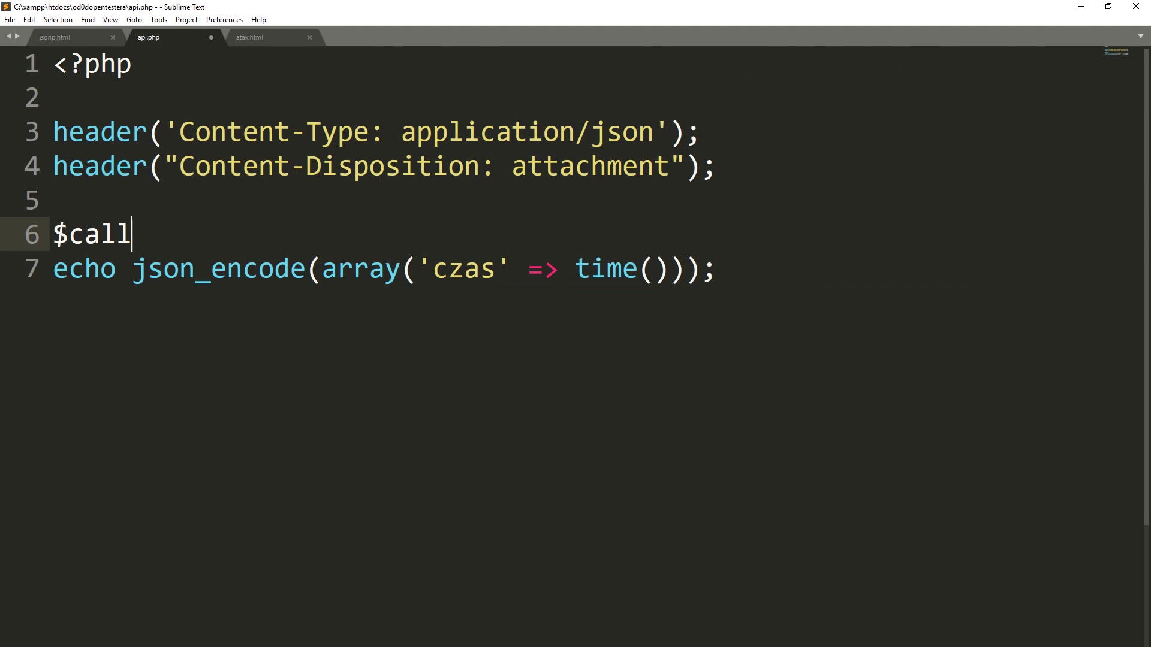
type("back = 4_")
key("BackSpace")
key("BackSpace")
type("$_")
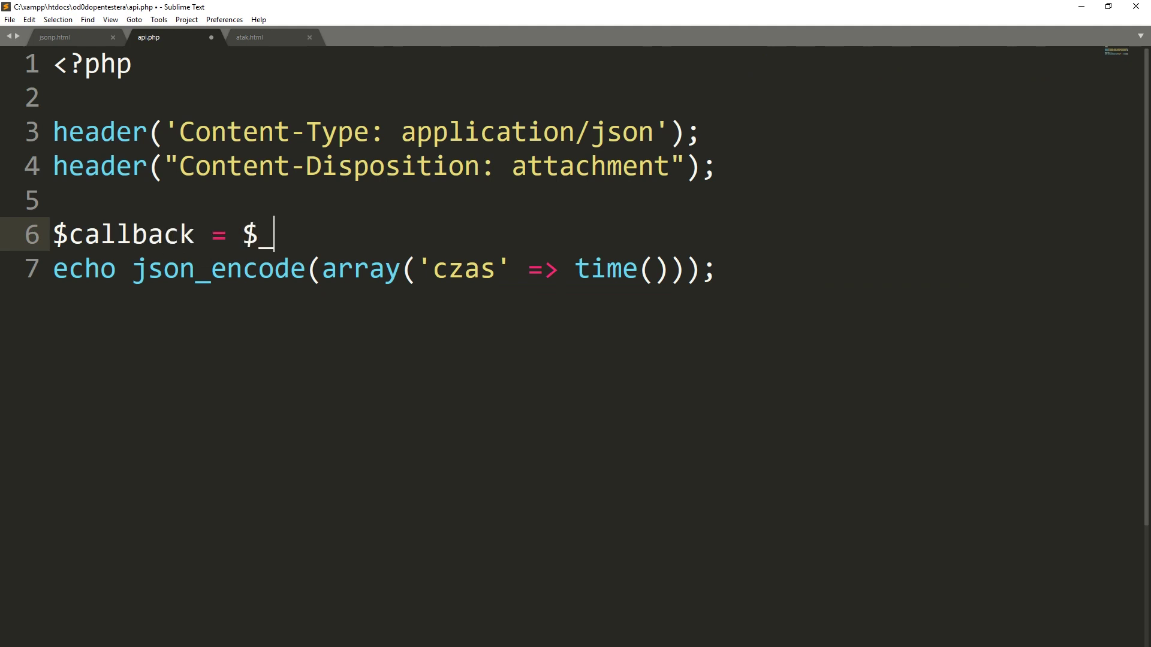
type("GET['cal")
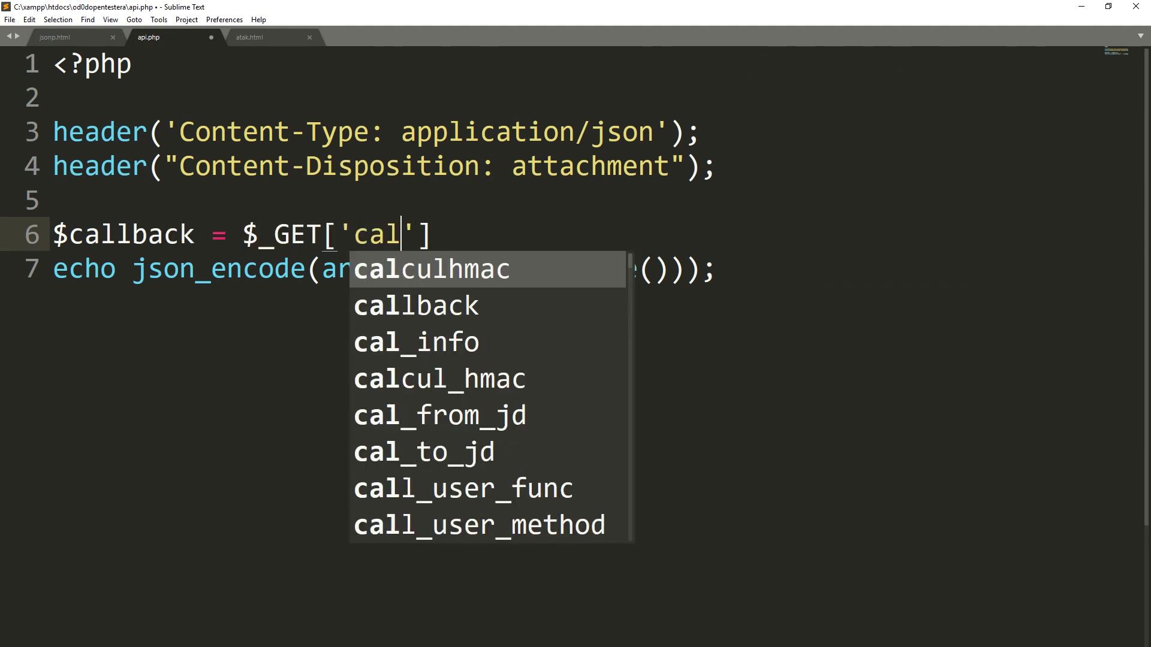
type("lback'];")
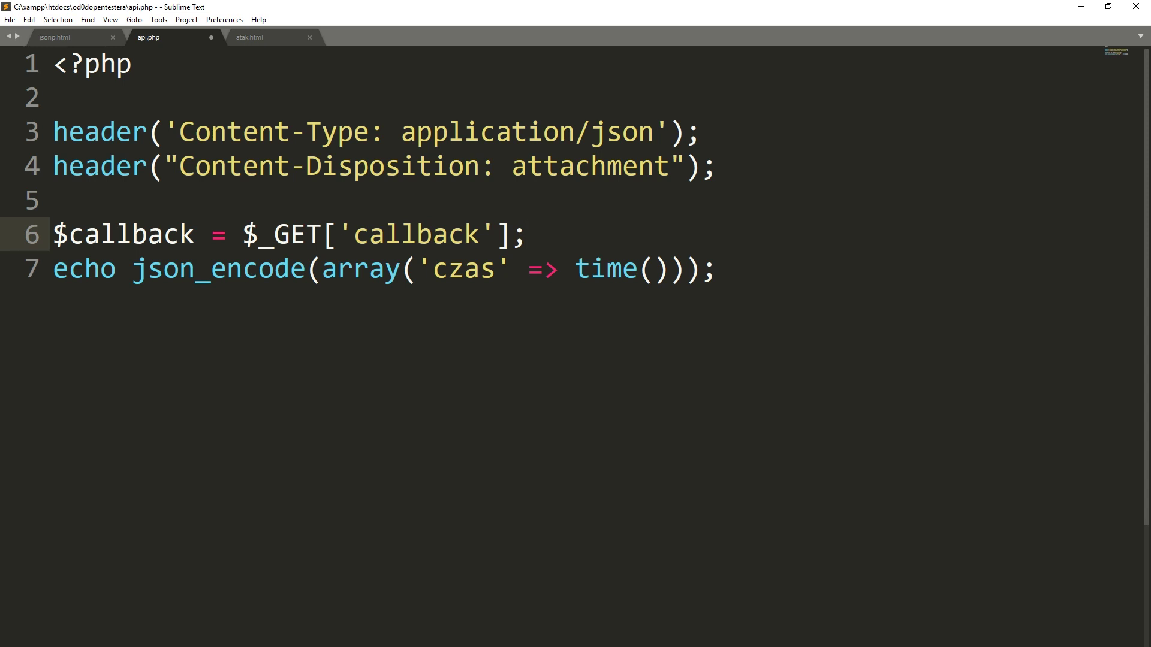
Step: Wrap the json_encode output as $callback.'('. ... .');' and save api.php
left_click(133, 270)
type("$ca")
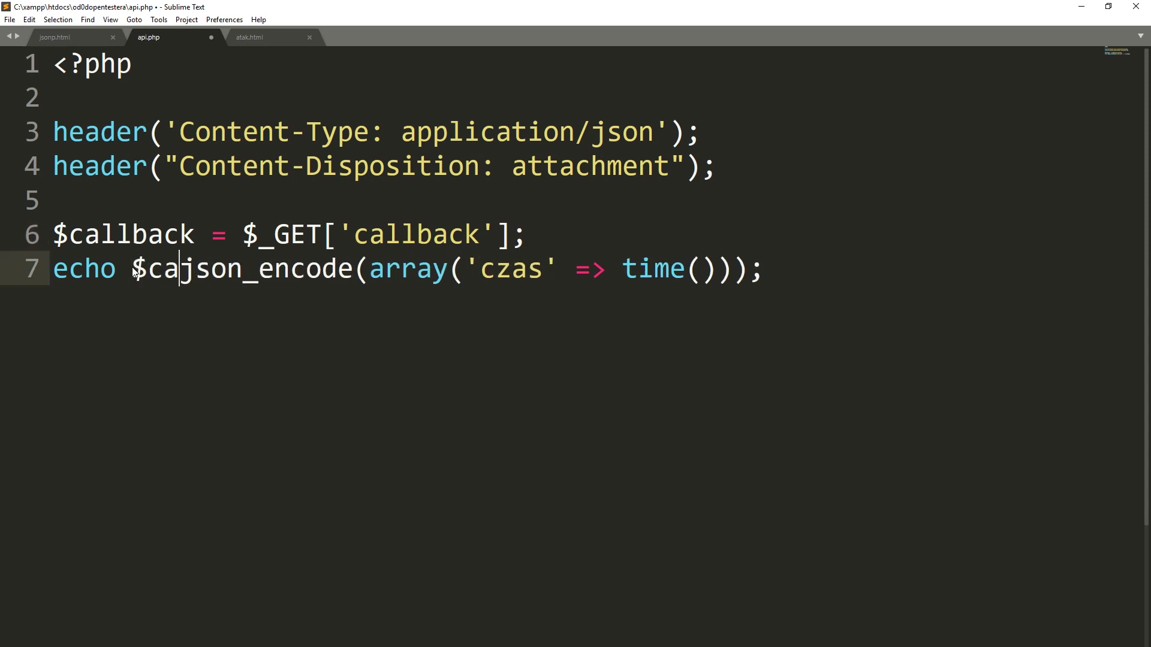
type("llback")
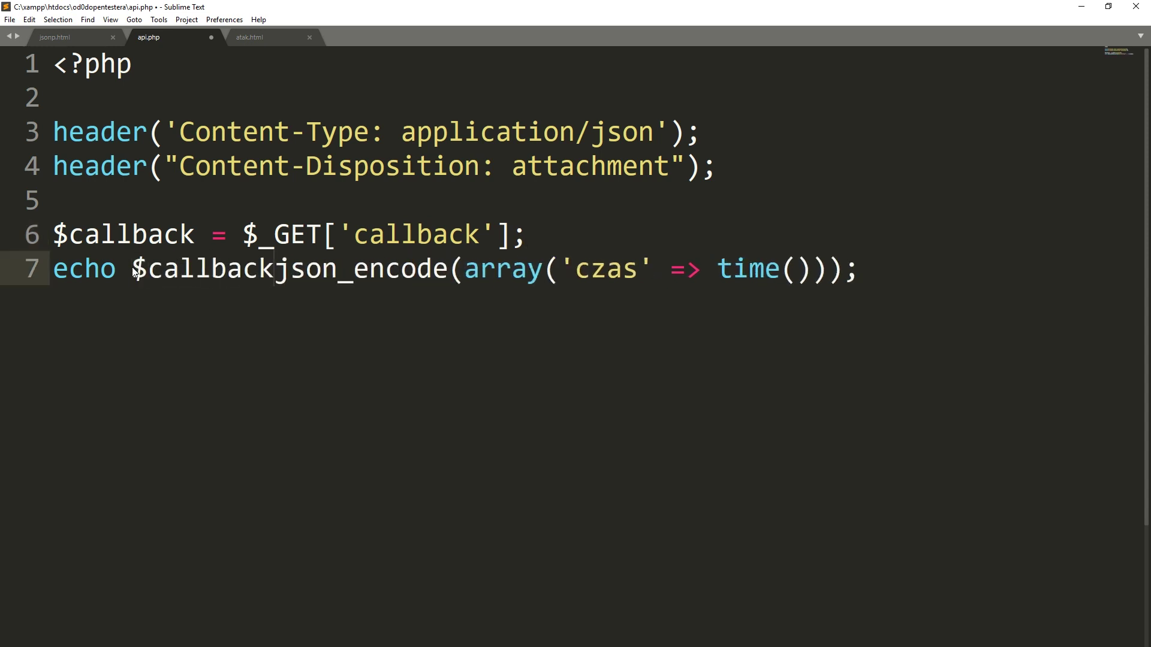
type(".'(")
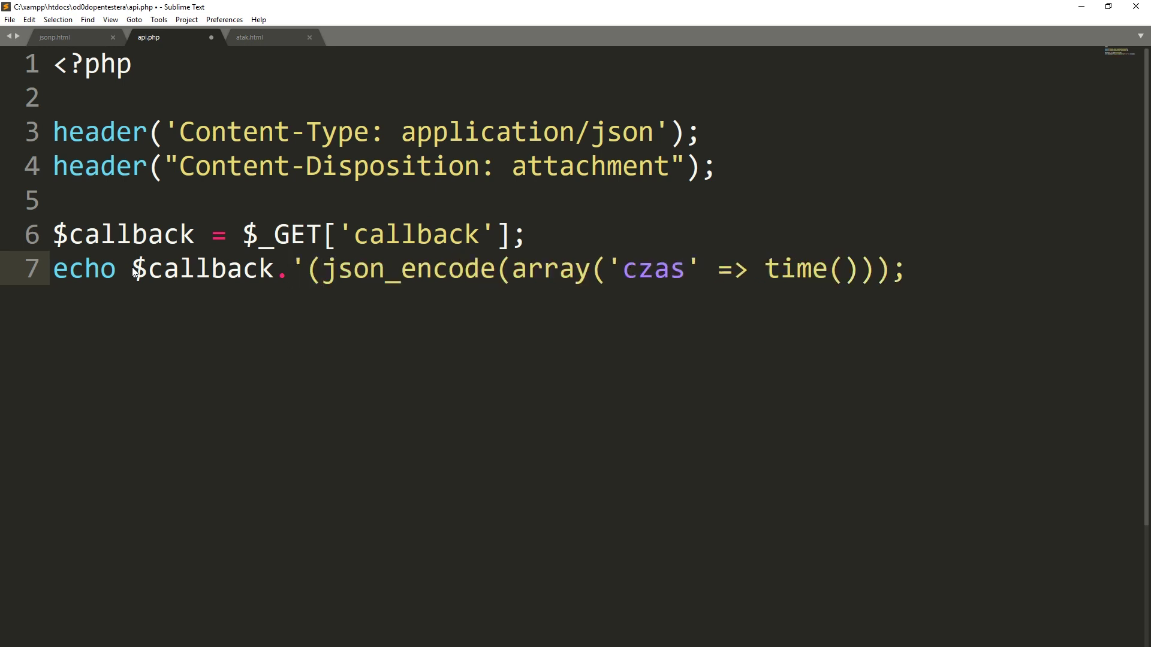
type("'.")
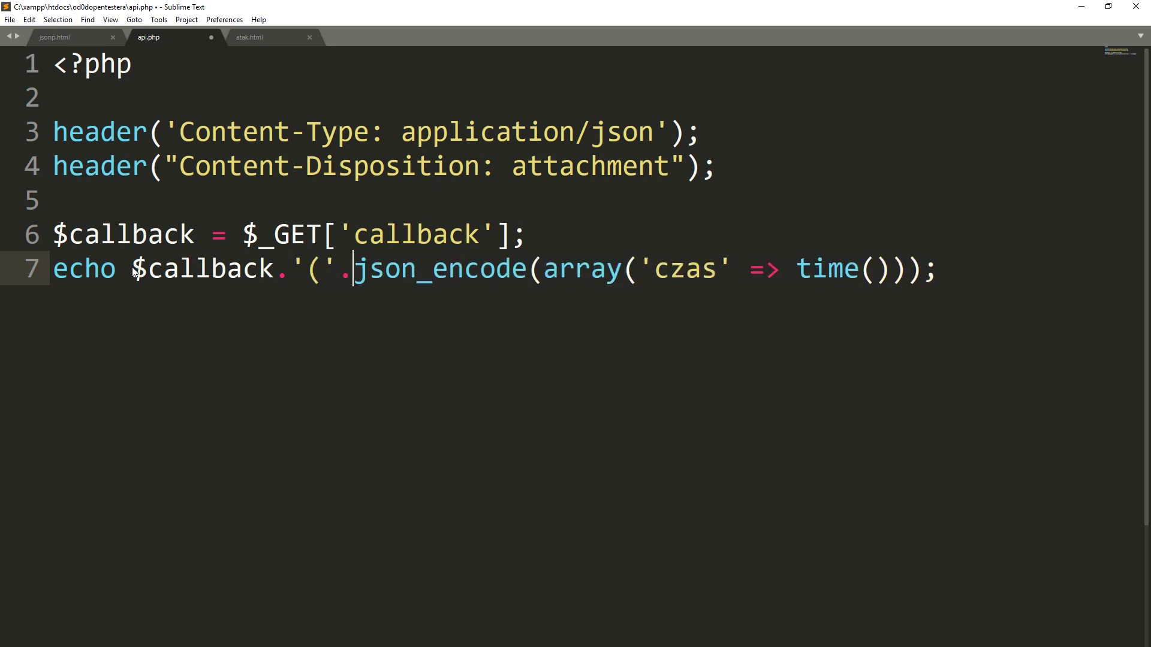
key("End")
key("Left")
type(".'")
type(");'")
key("ctrl+s")
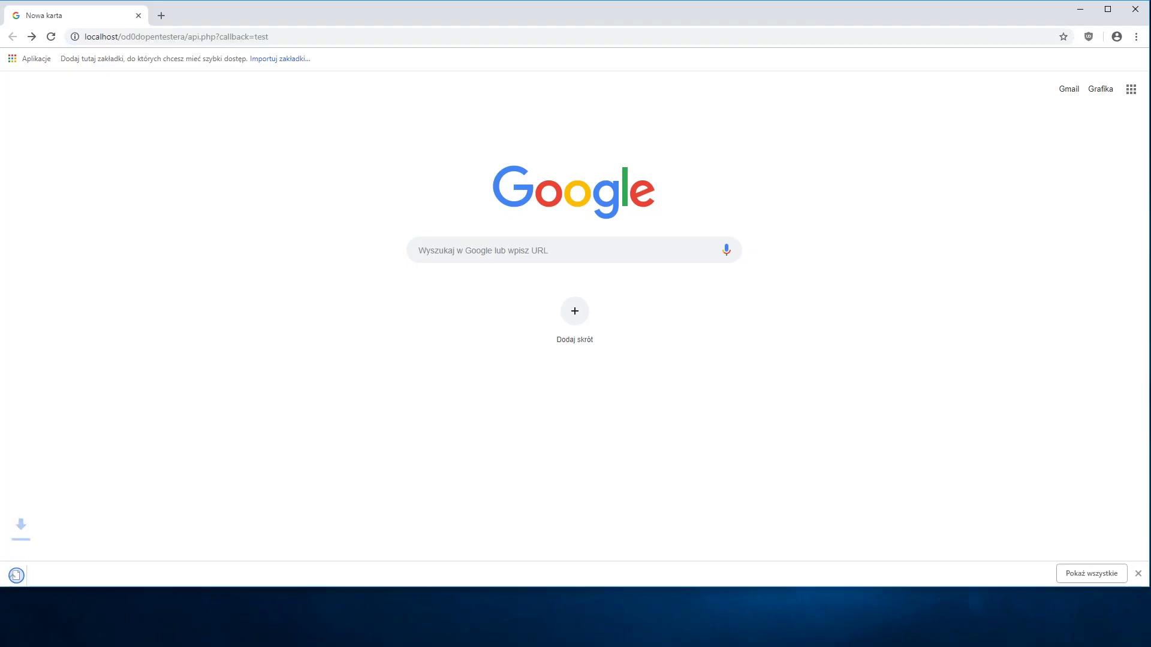
Step: Open the downloaded API response file in Notepad
left_click(72, 573)
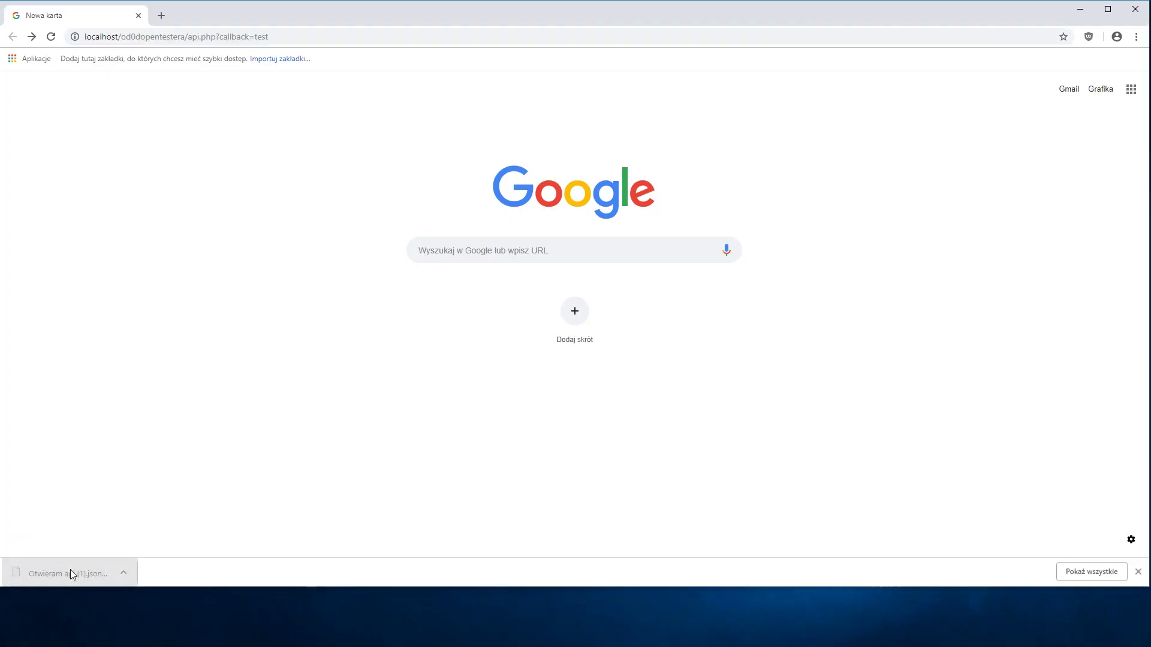
left_click(602, 231)
left_click(611, 354)
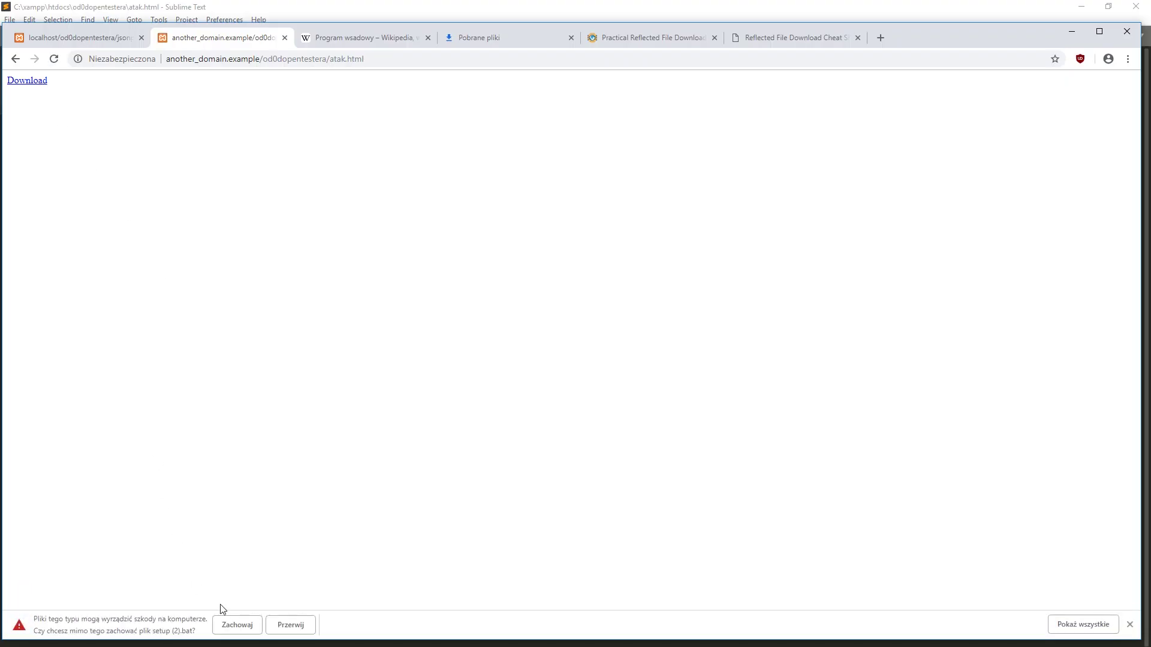
Step: Keep and run the downloaded setup.bat, launching Calculator
left_click(234, 624)
left_click(97, 628)
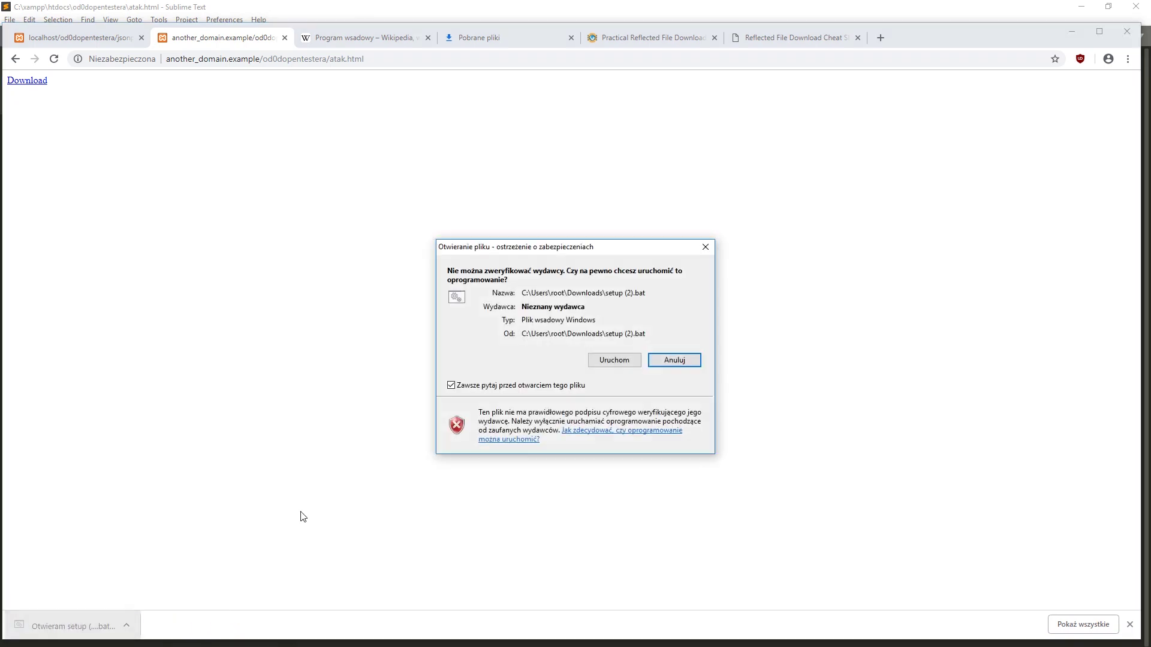
left_click(597, 360)
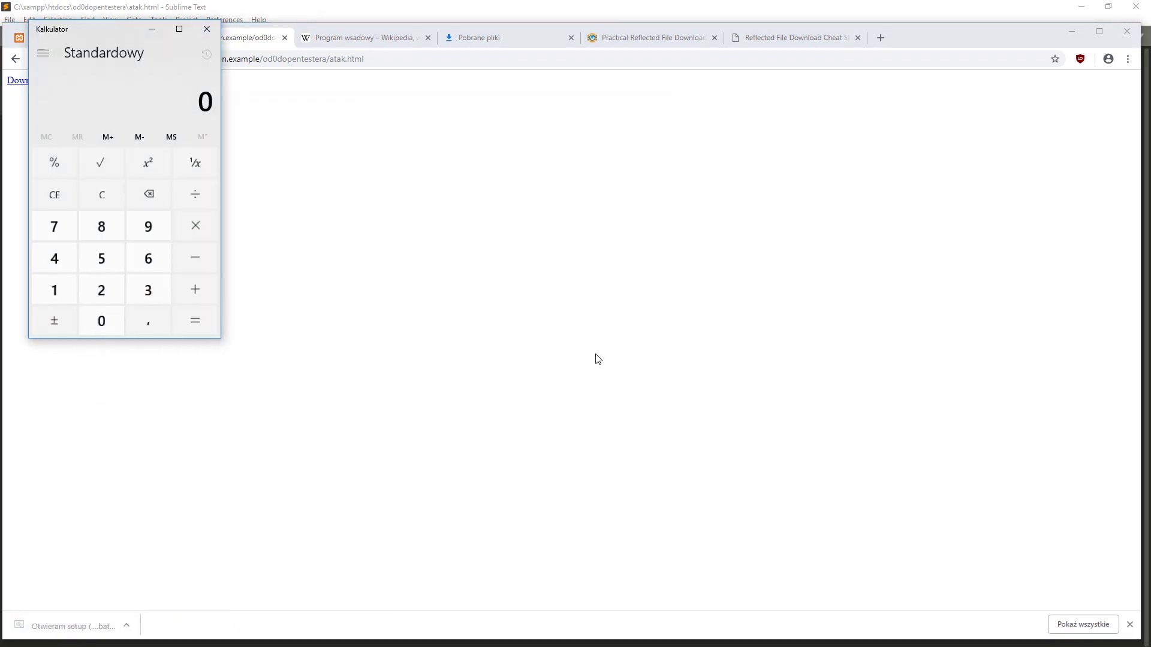